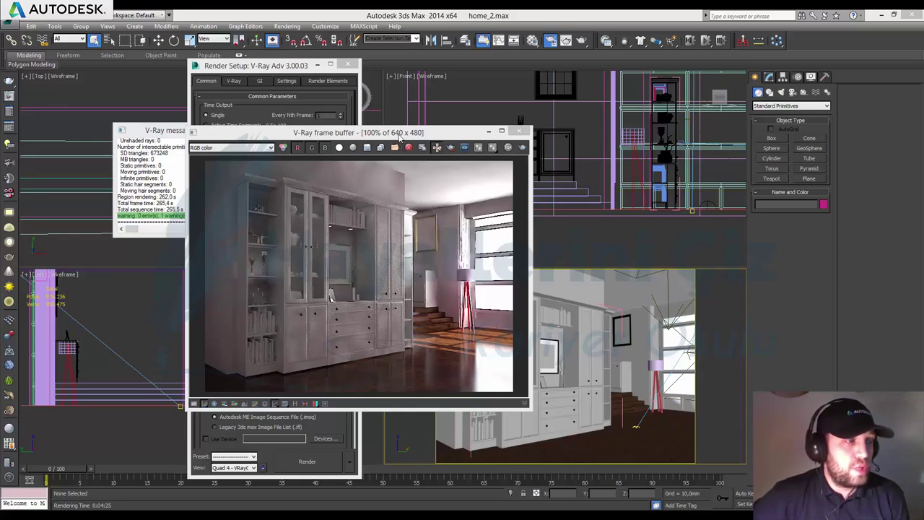
Check the scene lights in the V-Ray Light Lister and place Render Setup beside the finished render.
left_click_drag(401, 137, 294, 149)
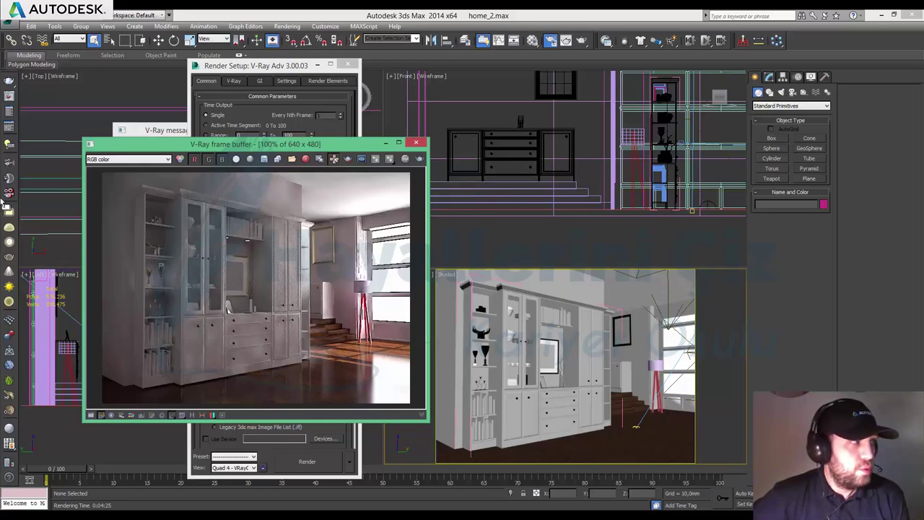
left_click(9, 148)
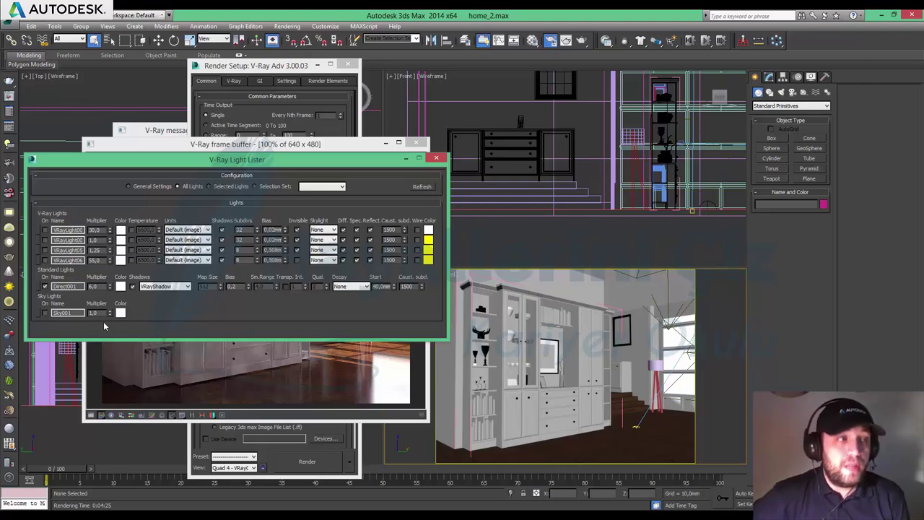
left_click(407, 158)
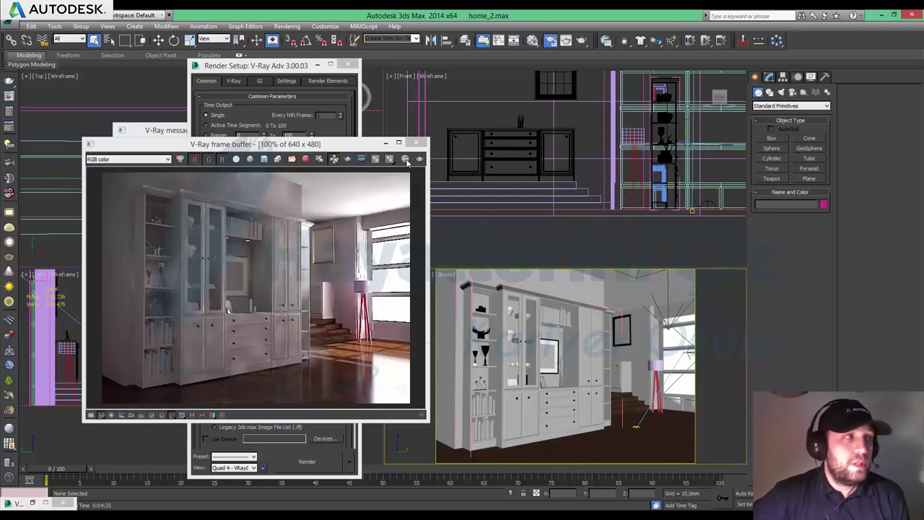
mouse_move(252, 63)
left_mouse_down()
mouse_move(541, 86)
mouse_move(560, 70)
left_mouse_up()
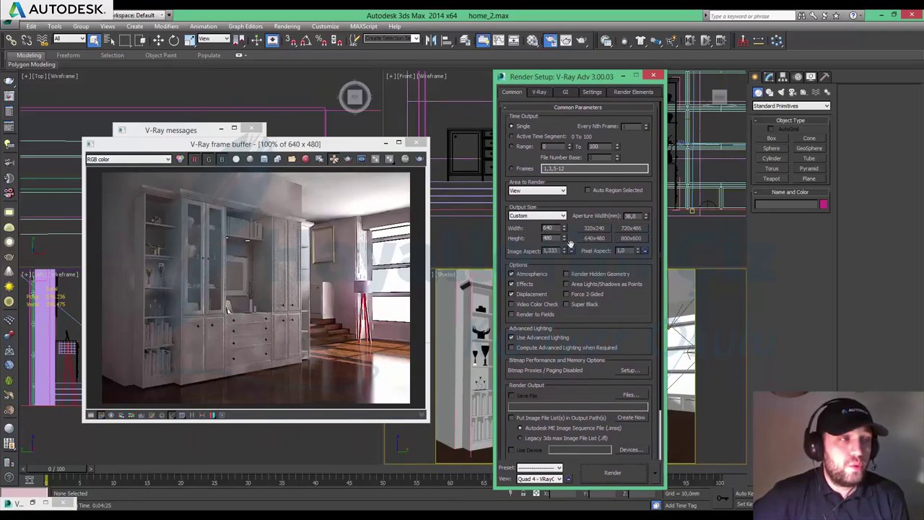
Bring up the V-Ray tab: Adaptive image sampler, Catmull-Rom filter, Linear multiply color mapping.
left_click(537, 92)
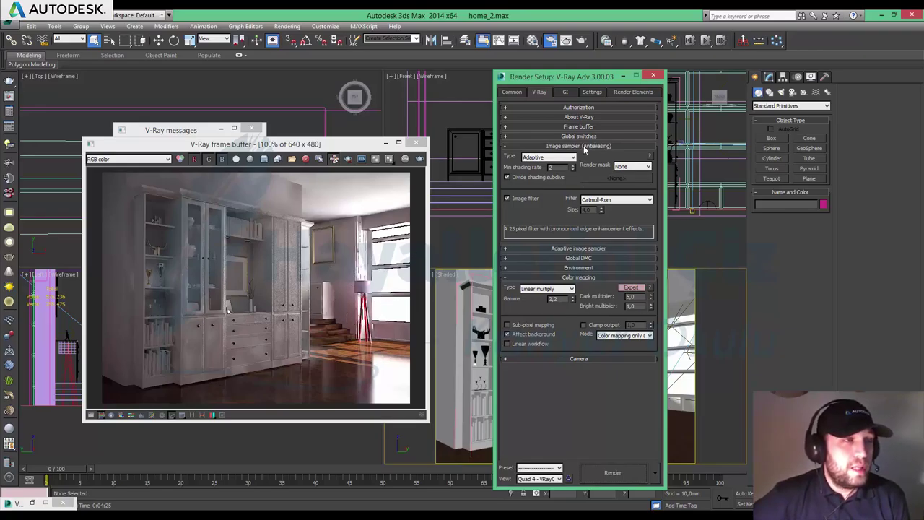
Review the GI tab's Irradiance map (Very low preset) and Light cache rollouts, plus the Settings tab.
left_click(565, 93)
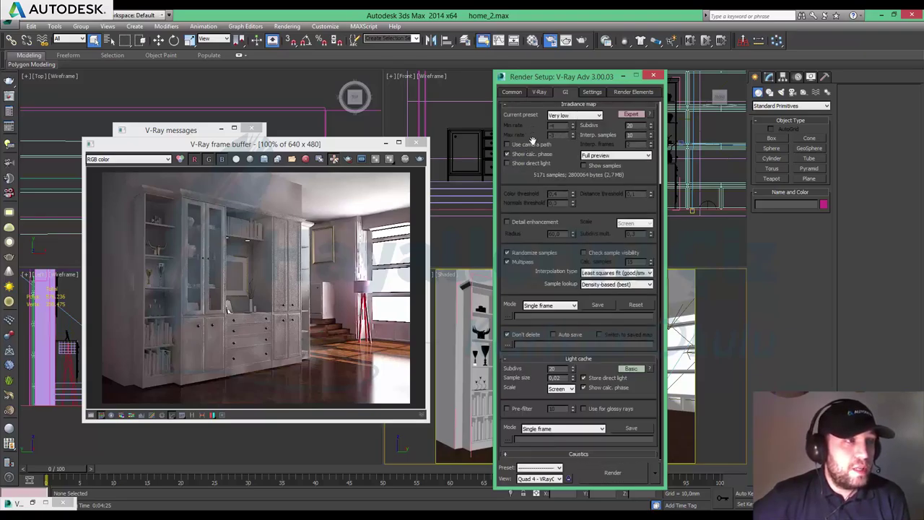
scroll(588, 240, "up", 3)
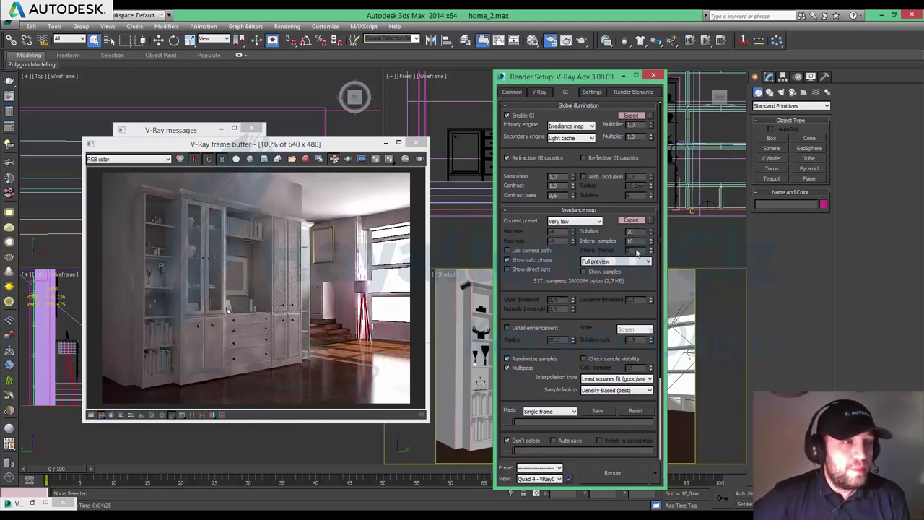
left_click_drag(528, 389, 528, 238)
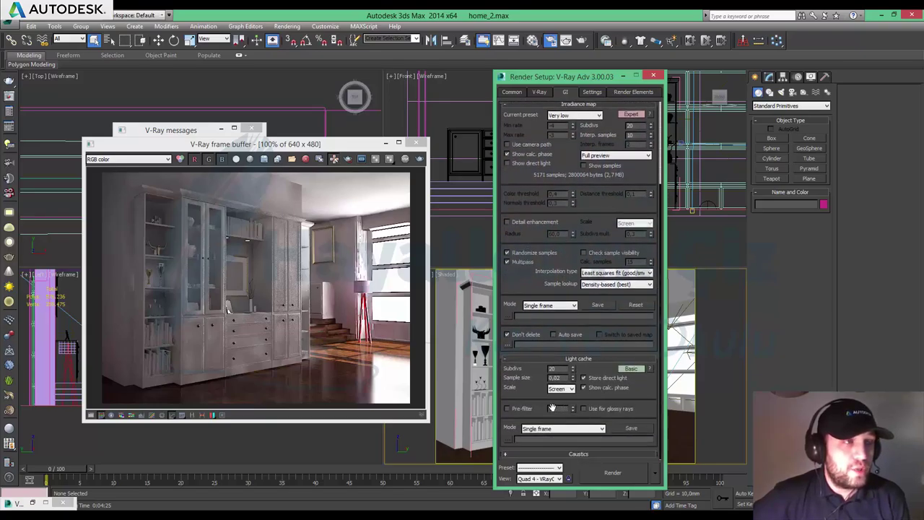
left_click_drag(522, 281, 527, 344)
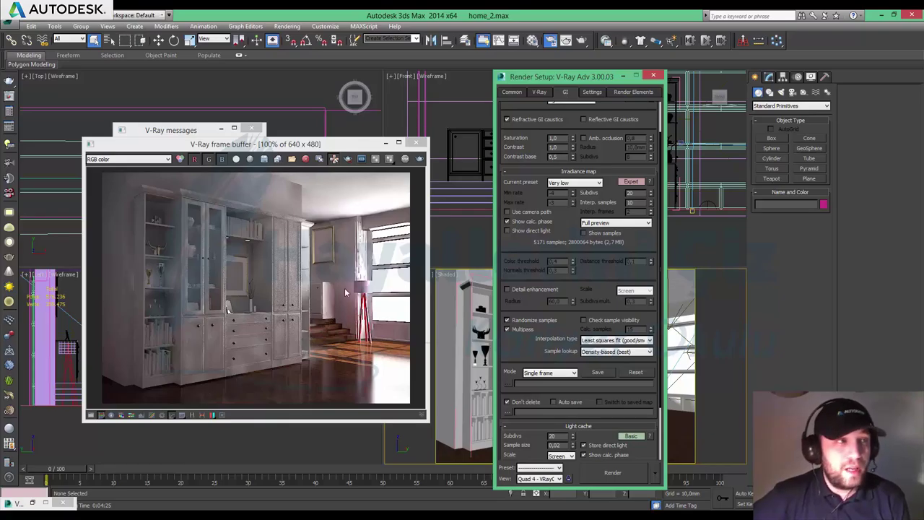
left_click(596, 94)
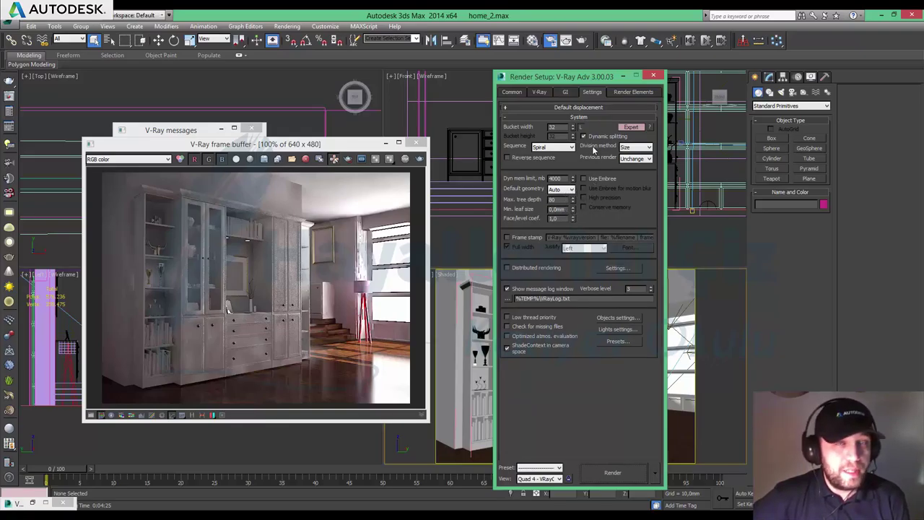
left_click(565, 92)
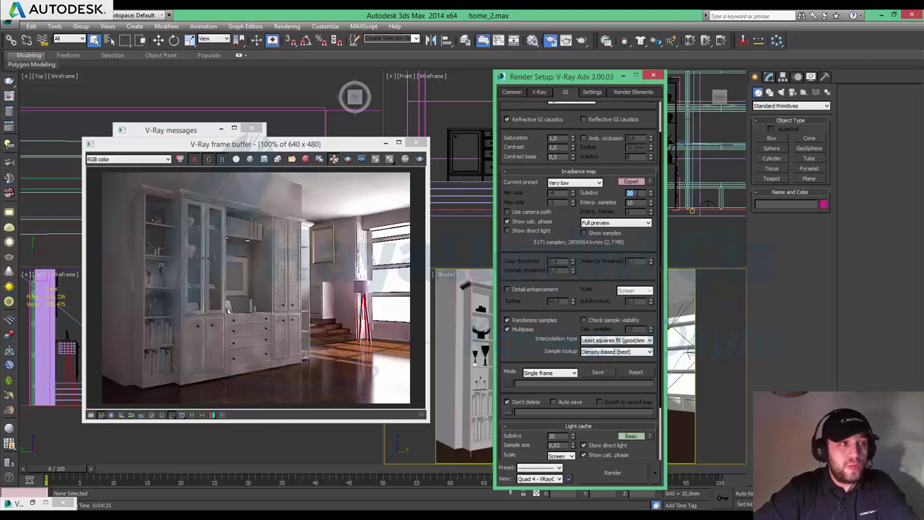
Set irradiance map subdivs 50 and interp. samples 20, and light cache subdivs 800.
double_click(632, 193)
type("50")
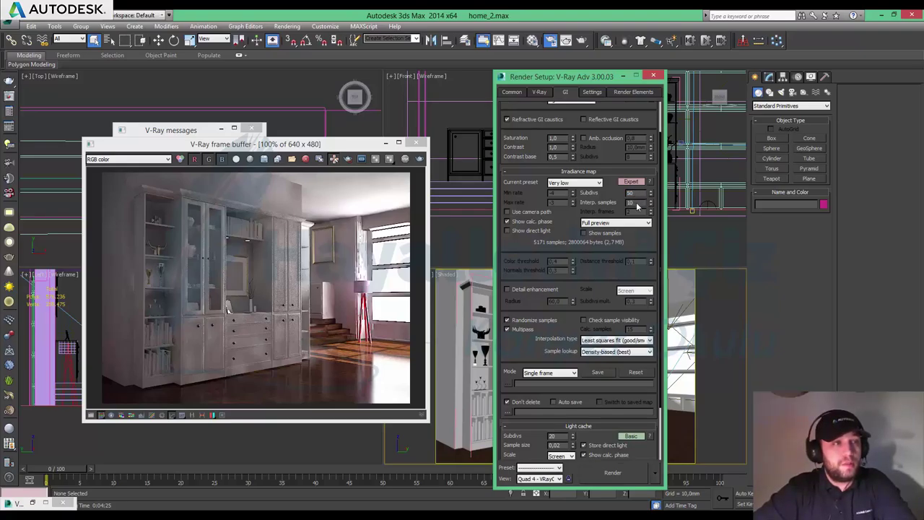
type("2")
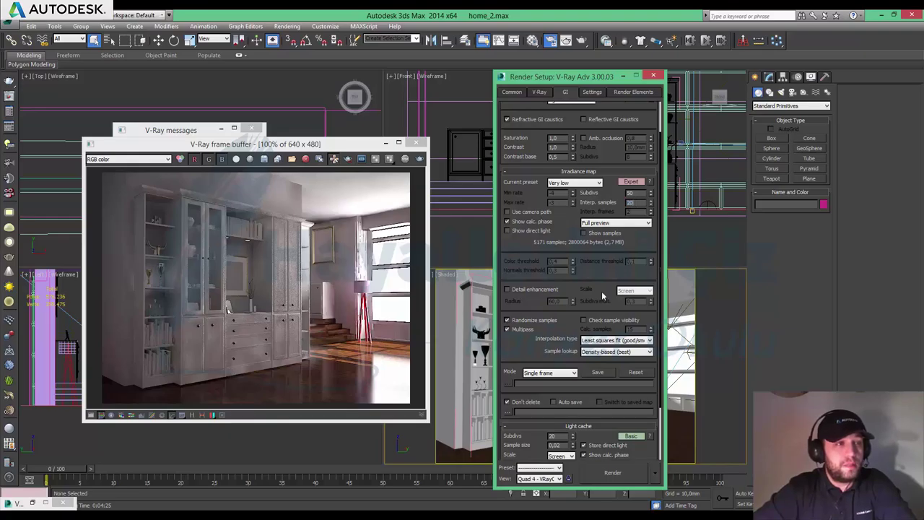
left_click(603, 296)
double_click(551, 436)
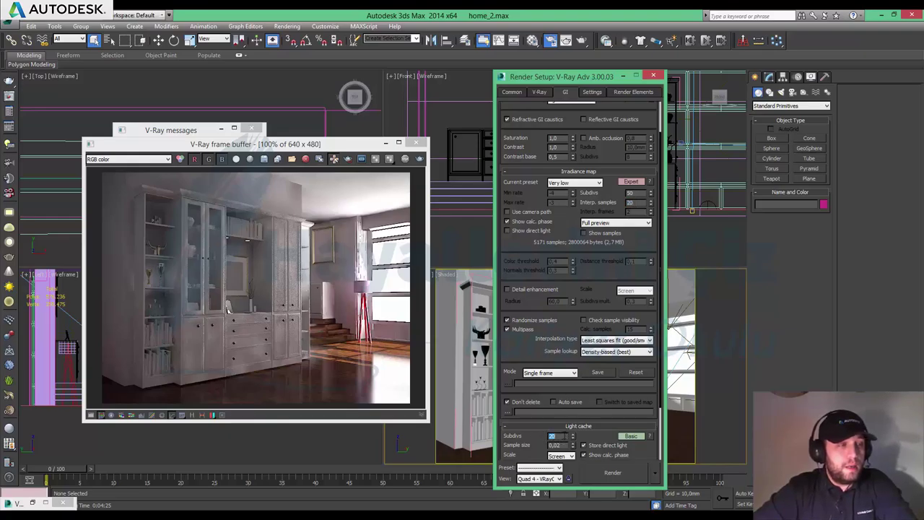
type("8")
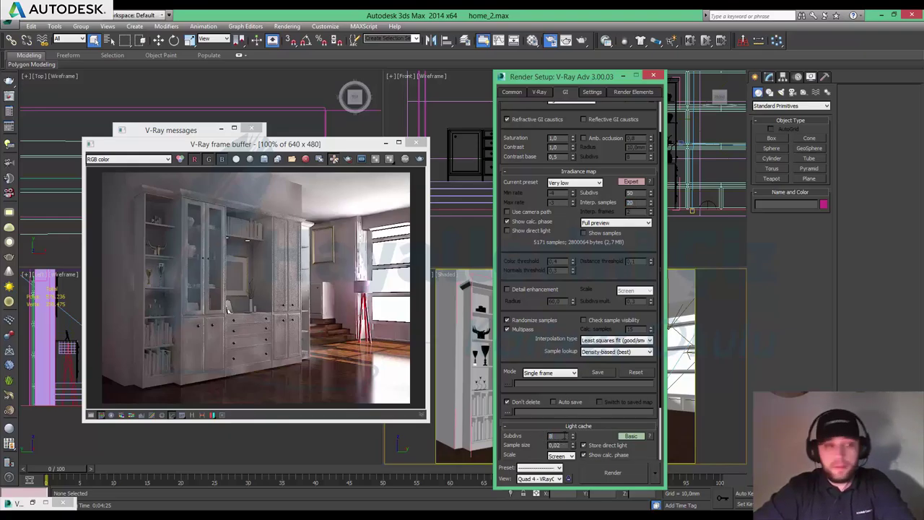
type("00")
key("Return")
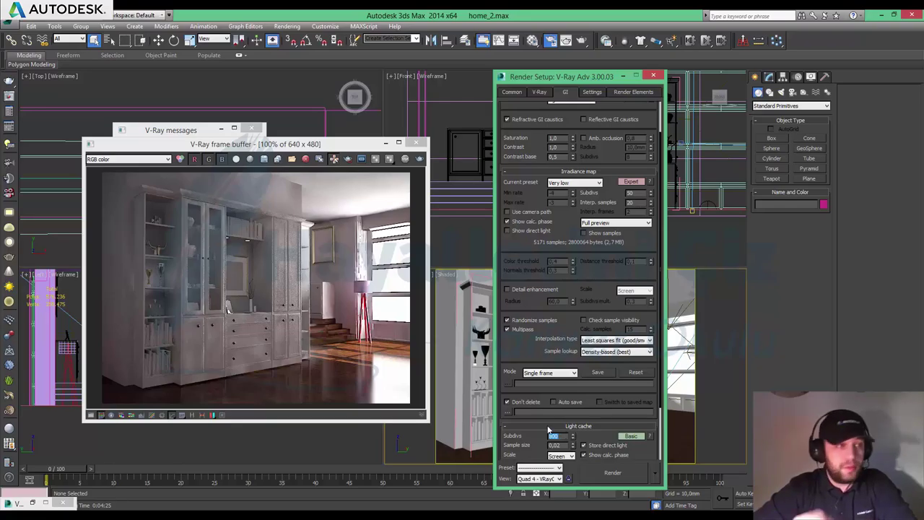
left_click(512, 92)
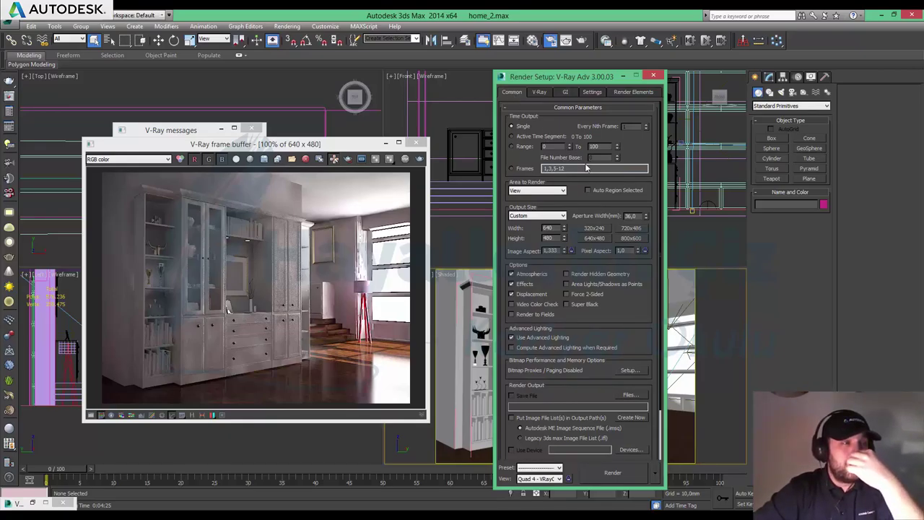
Review the image sampler and Global DMC rollout, then re-render the cabinet wall at 640 x 480.
left_click(541, 92)
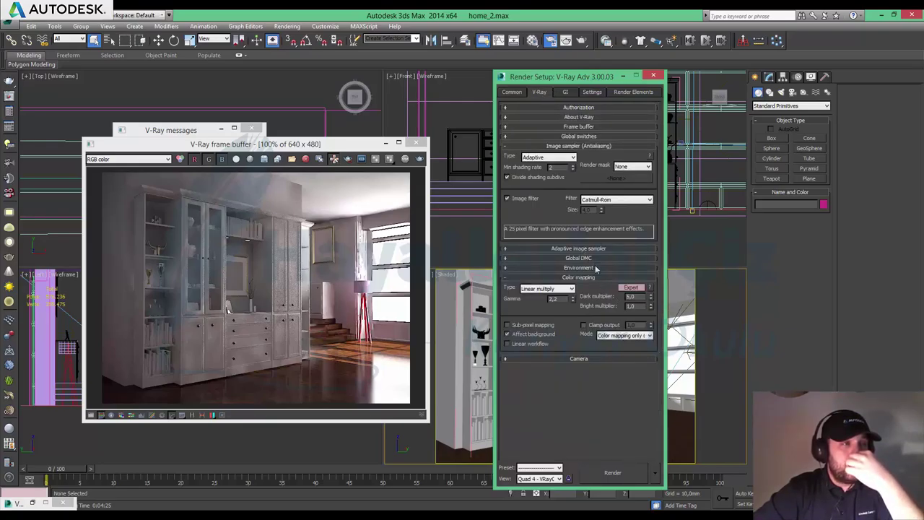
left_click(586, 258)
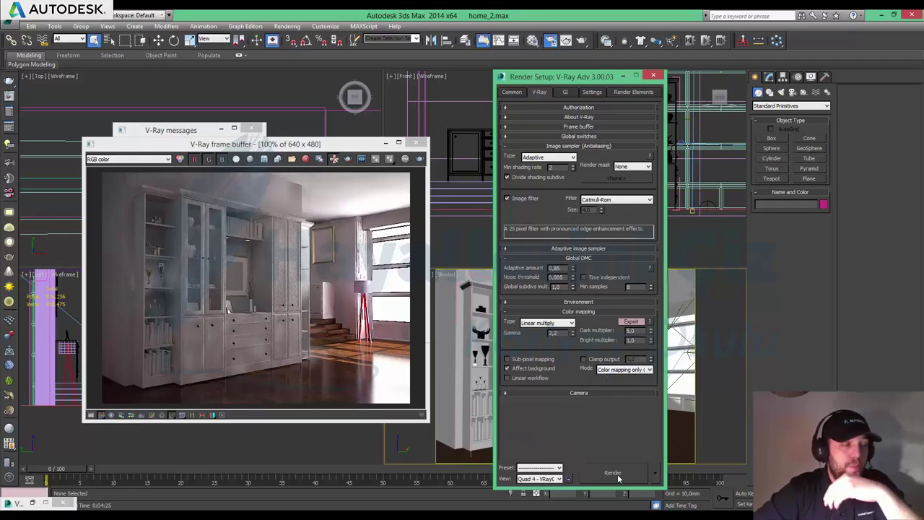
left_click(420, 159)
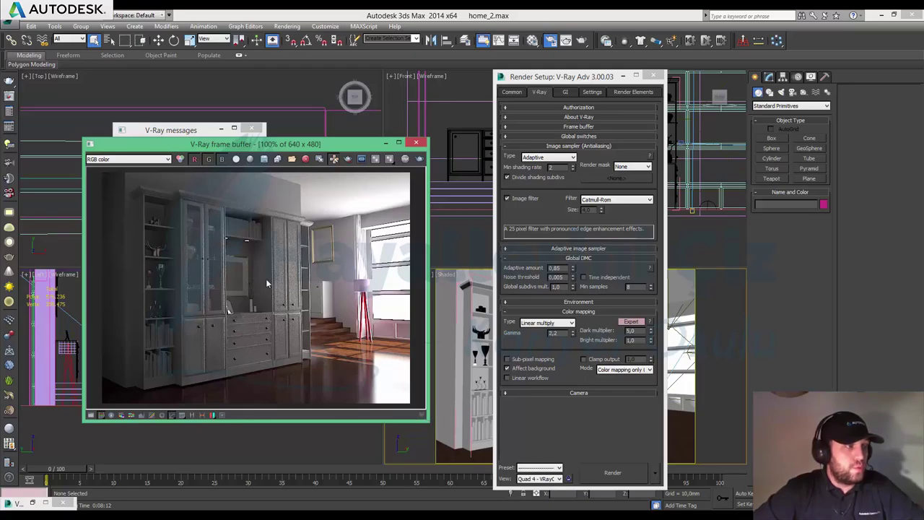
Zoom in and out on the finished render, then confirm the 640 x 480 output size on Common.
scroll(268, 280, "up", 2)
scroll(269, 280, "down", 2)
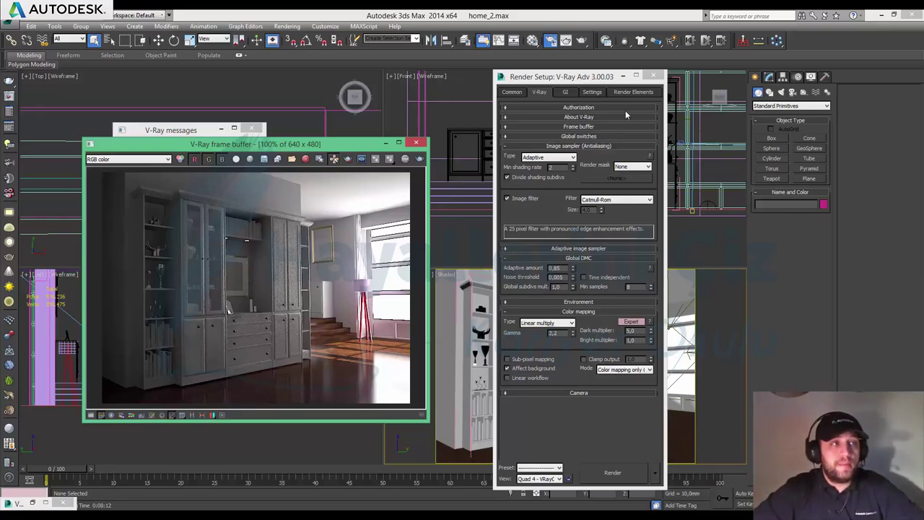
left_click(514, 94)
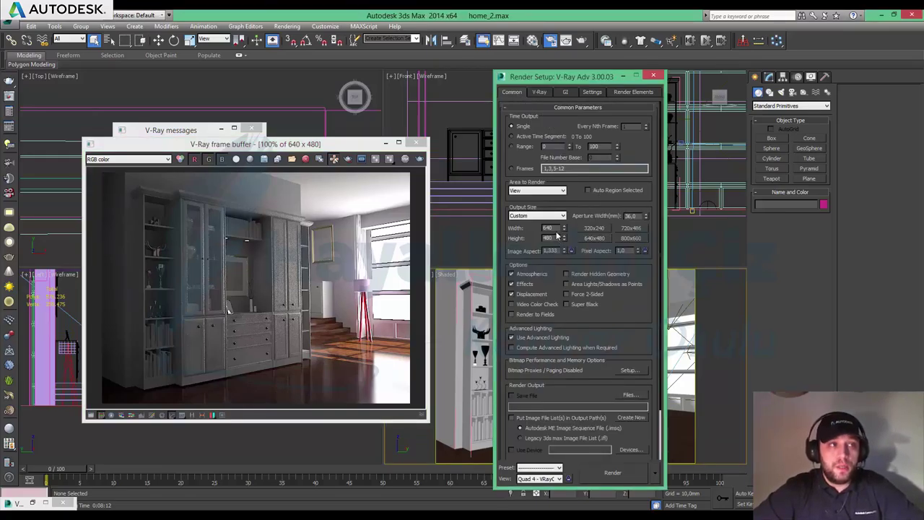
On the GI tab, lower irradiance map subdivs to 20 with interpolation samples at 10.
left_click(541, 92)
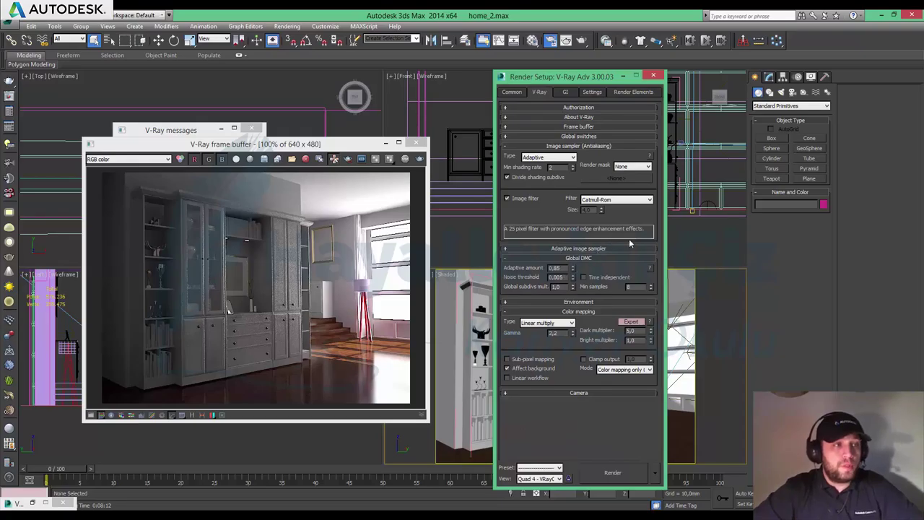
left_click(567, 92)
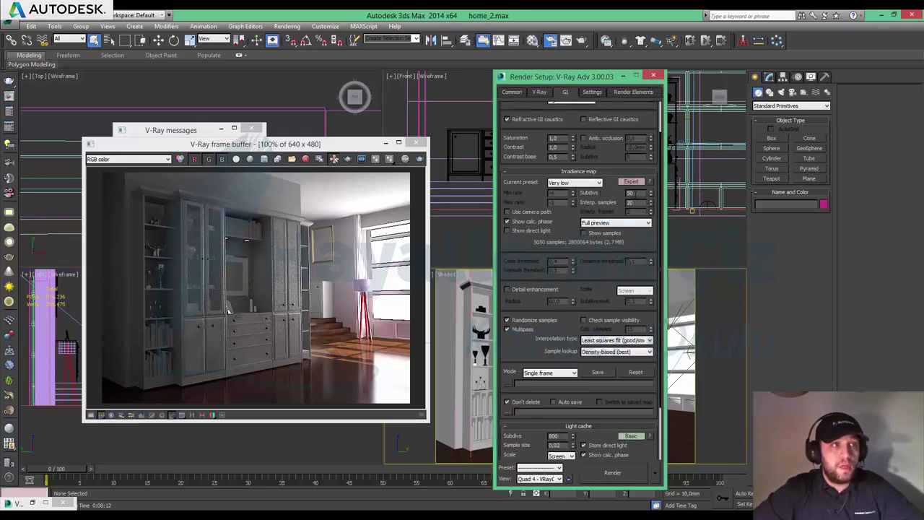
double_click(629, 193)
type("20")
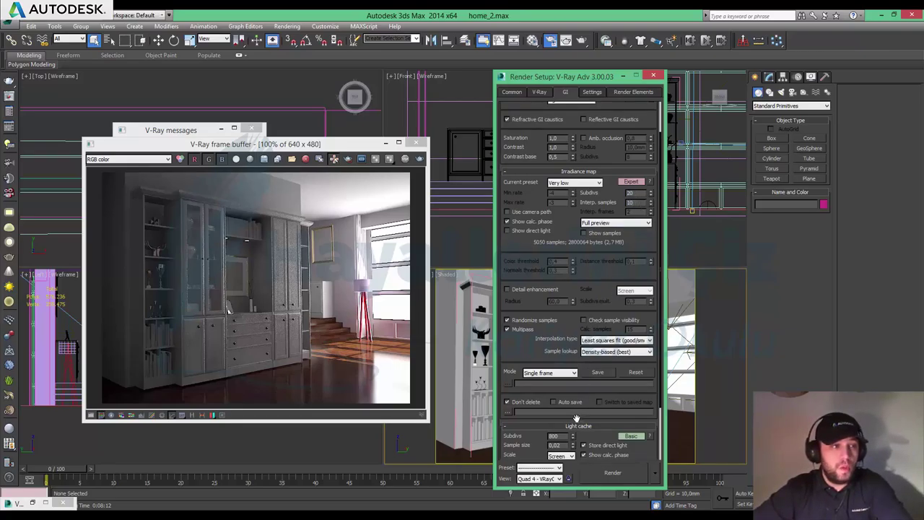
type("20")
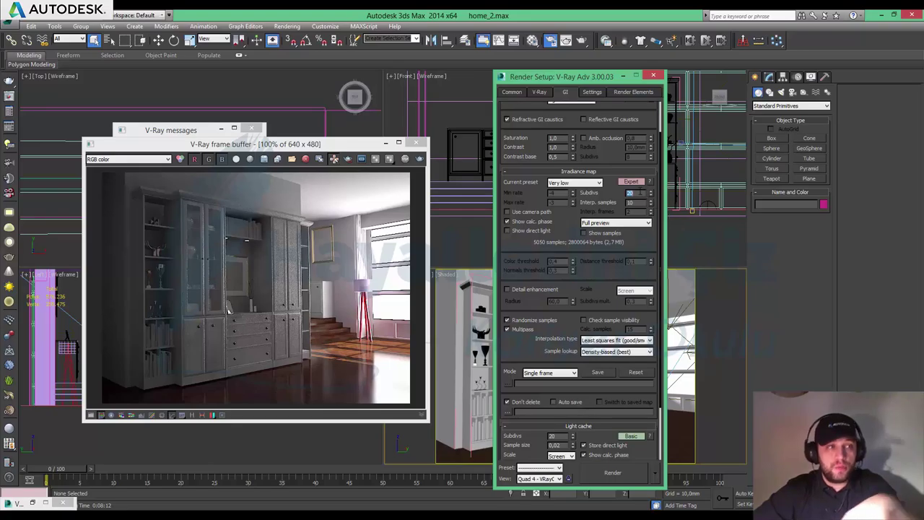
Raise irradiance map subdivs to 200 and light cache subdivs to 2000, then check the preset list.
left_click(640, 192)
type("0")
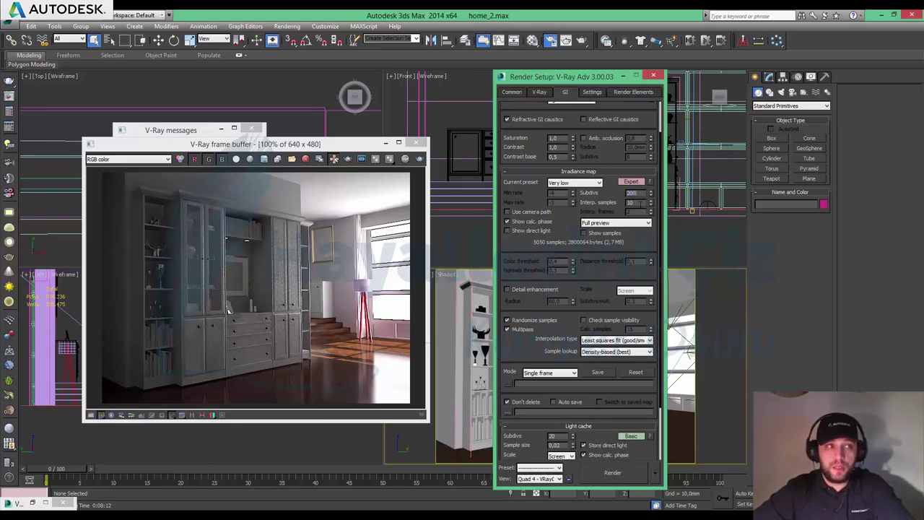
type("0")
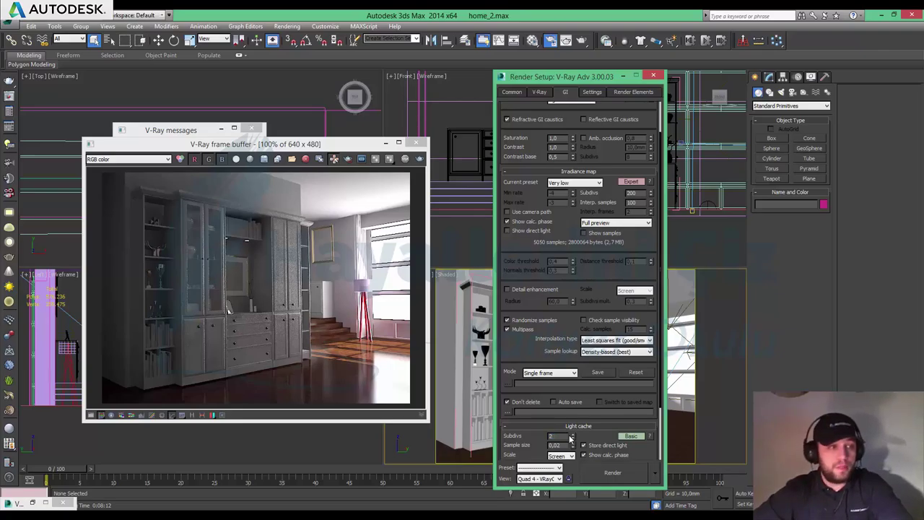
type("2000")
key("Return")
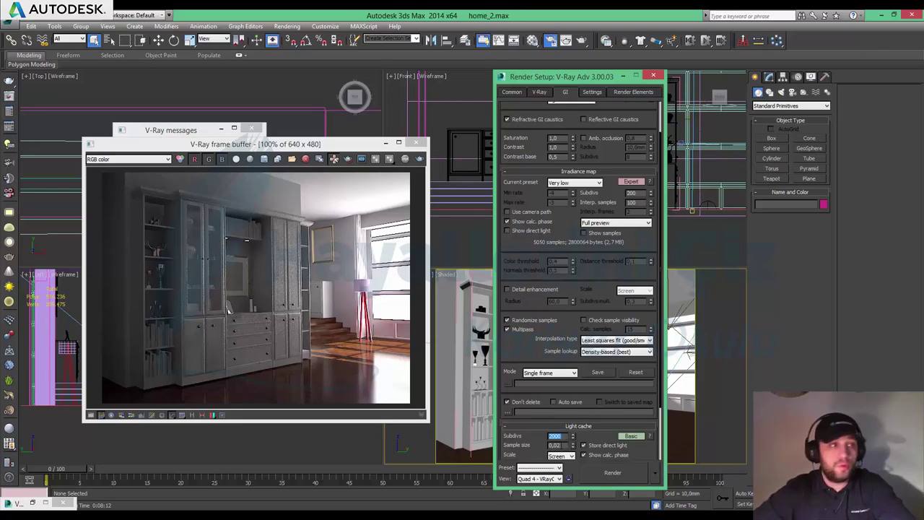
left_click(588, 186)
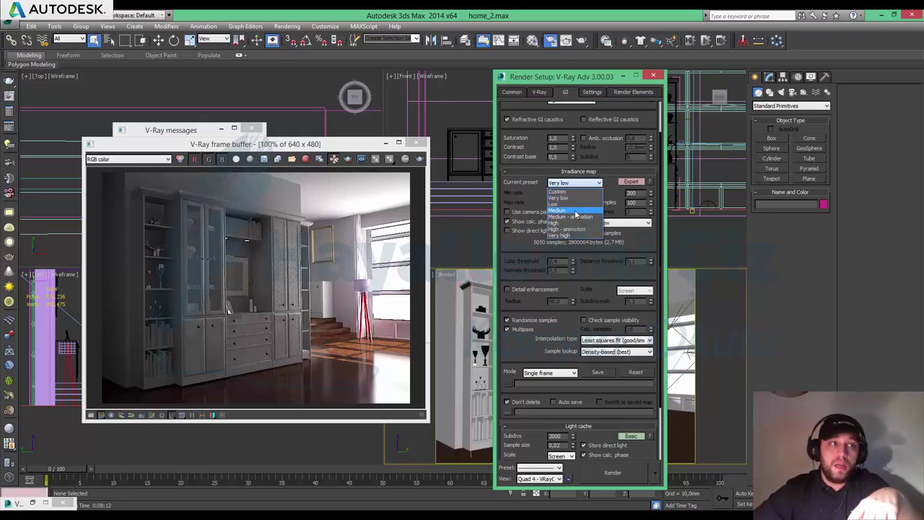
left_click(575, 212)
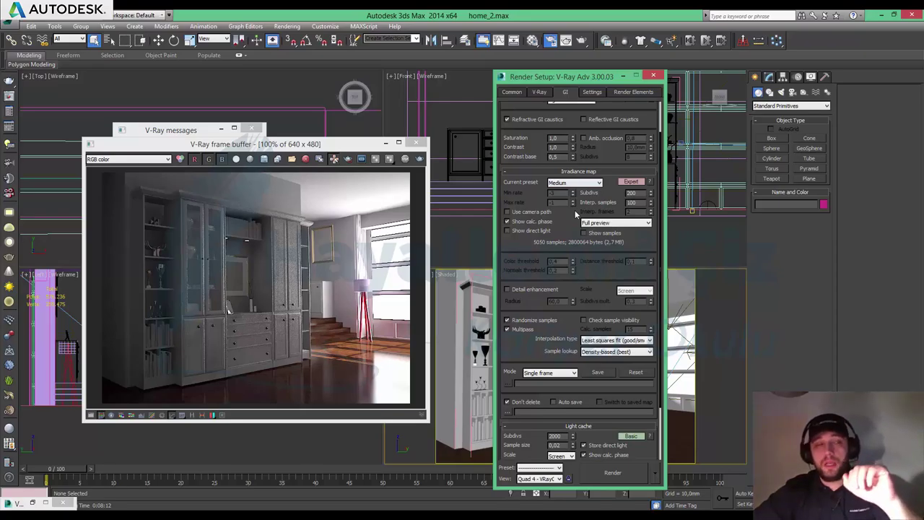
left_click(575, 184)
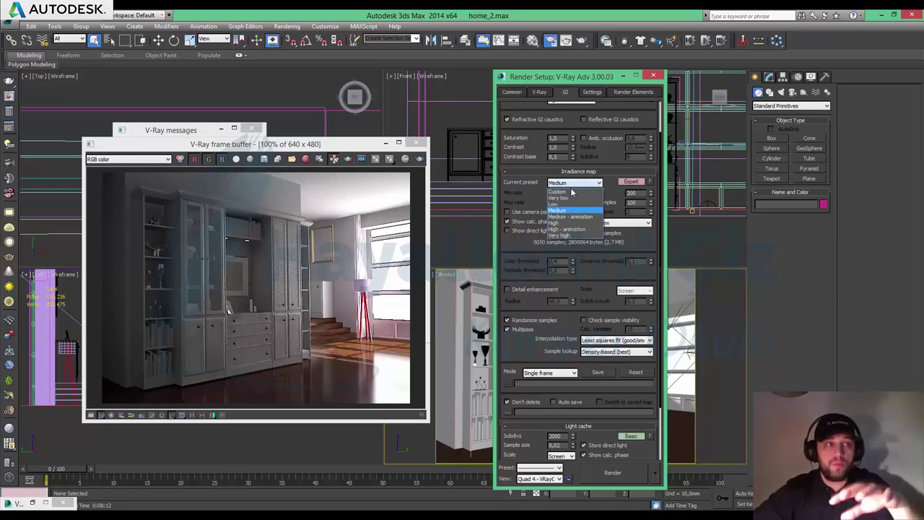
left_click(571, 200)
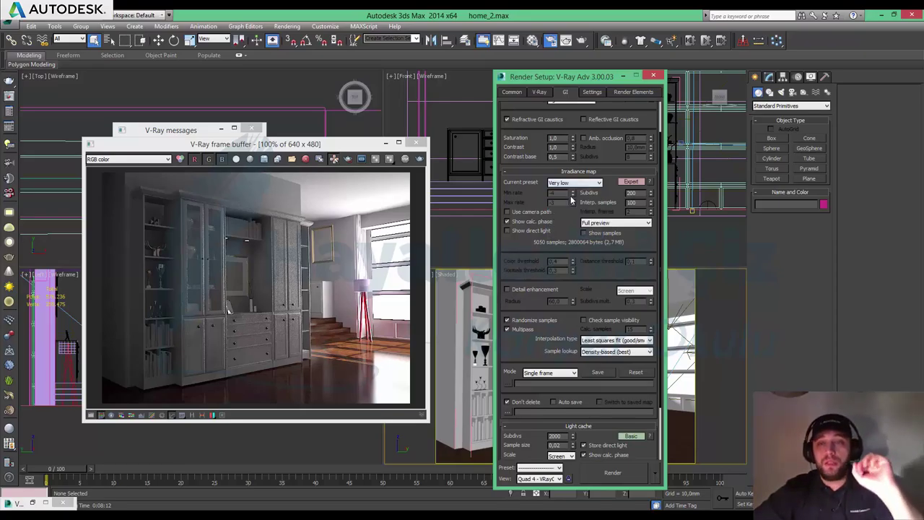